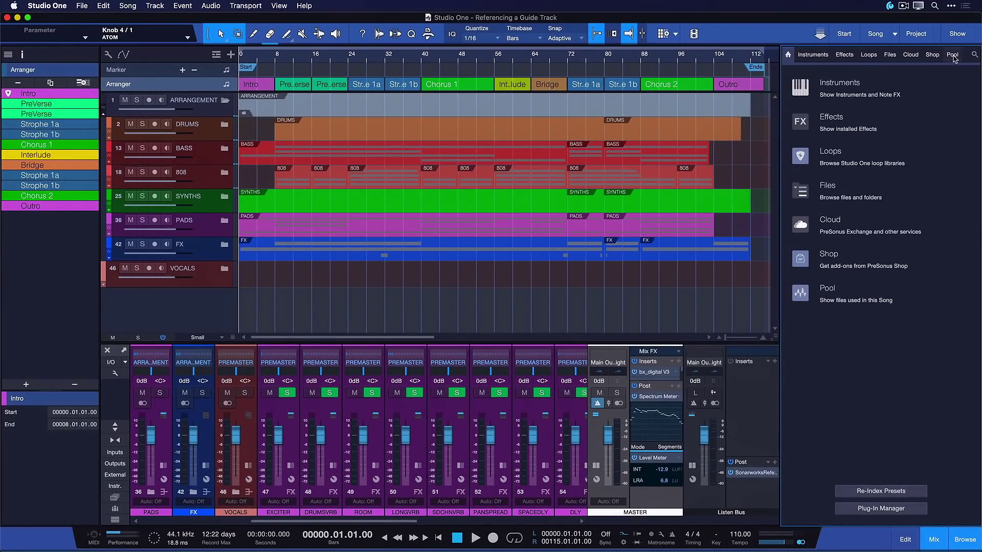
# Drag 'Transit zum Sirius (guide Demo)' from the Pool onto a new audio track 47
pyautogui.click(952, 55)
pyautogui.click(829, 89)
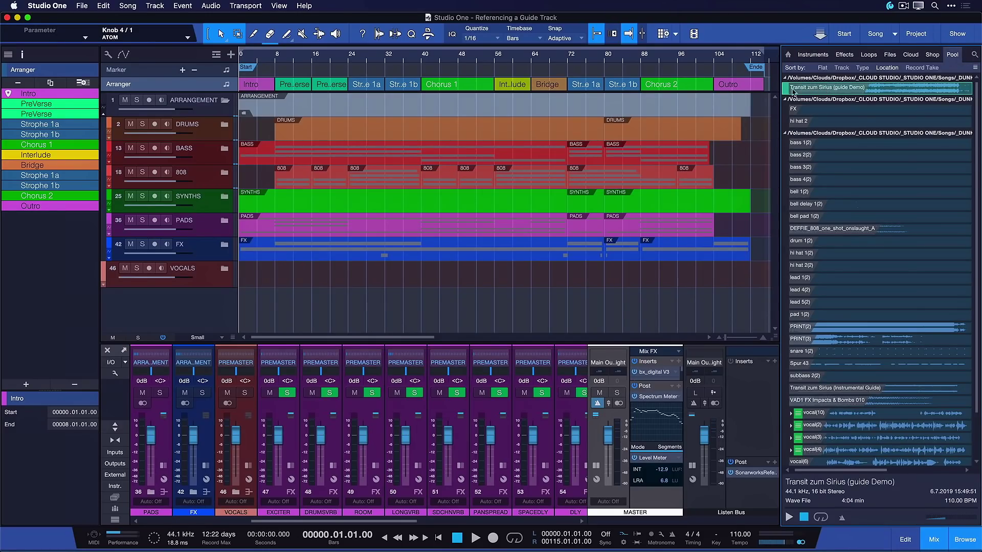
pyautogui.moveTo(807, 91); pyautogui.dragTo(254, 299)
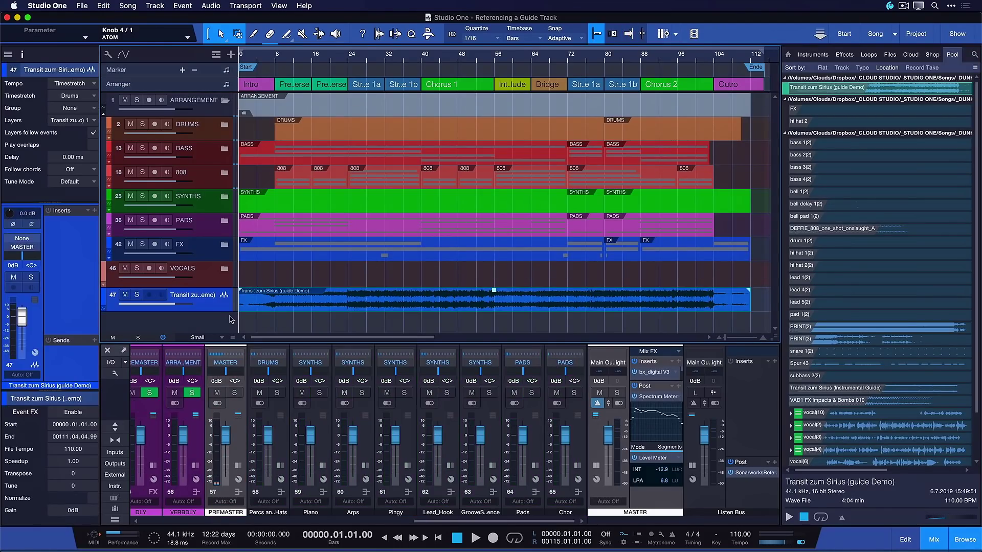
pyautogui.click(403, 326)
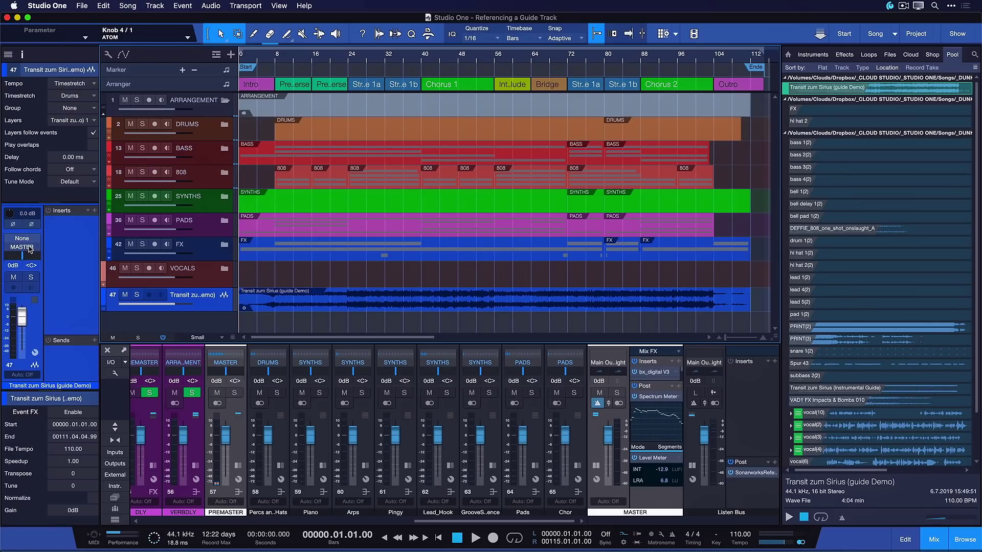
pyautogui.moveTo(293, 320); pyautogui.dragTo(365, 307)
pyautogui.click(411, 326)
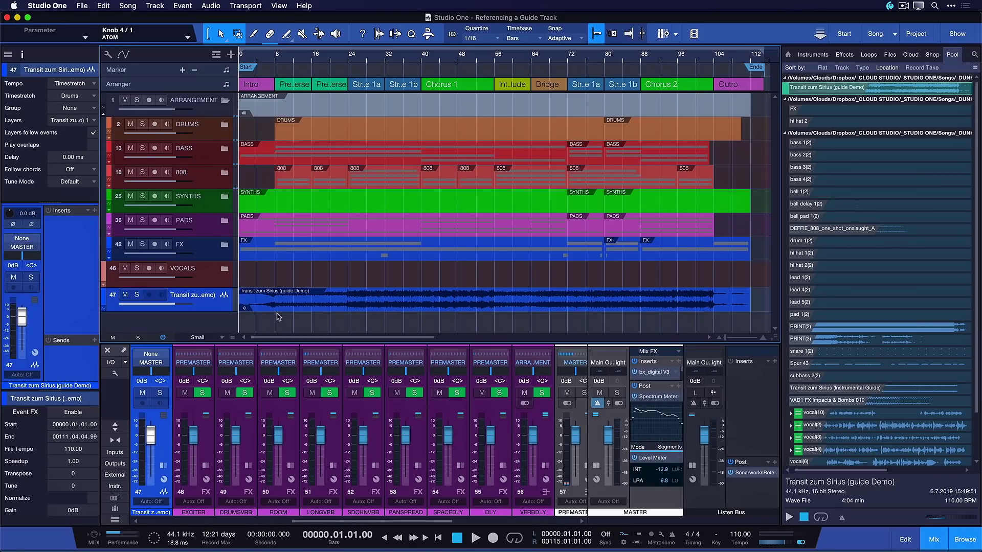
# Open Song Setup's Audio I/O Setup on the Outputs page
pyautogui.click(128, 6)
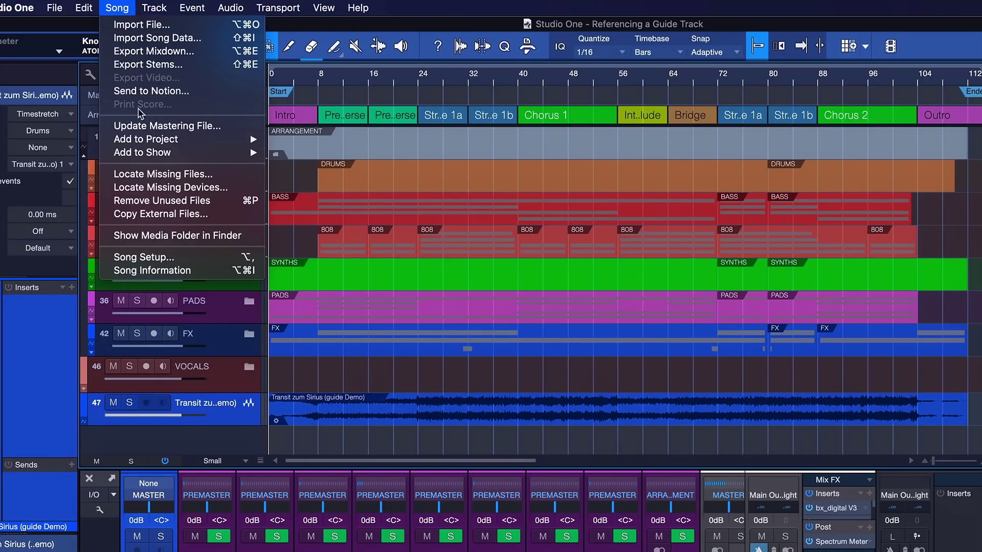
pyautogui.click(147, 256)
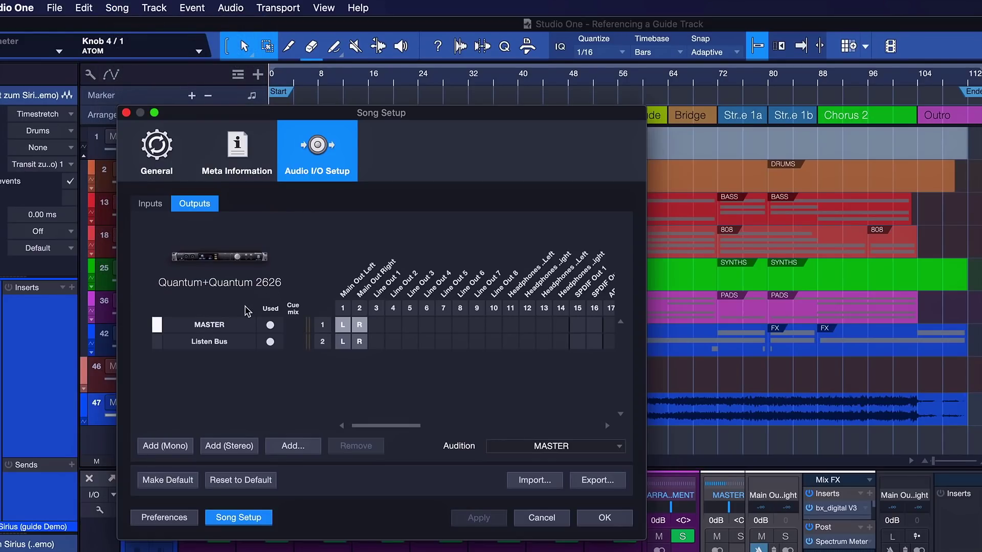
pyautogui.click(154, 205)
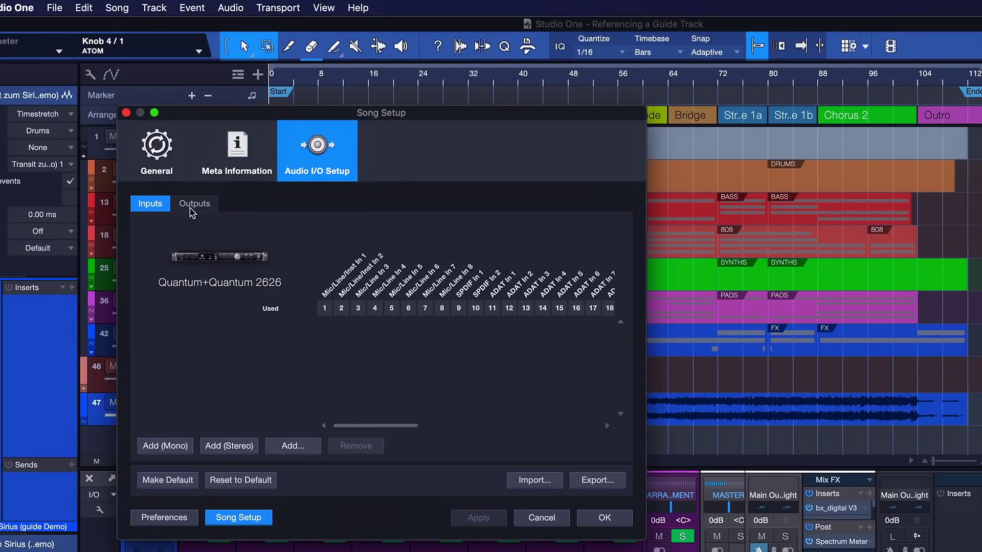
pyautogui.click(195, 205)
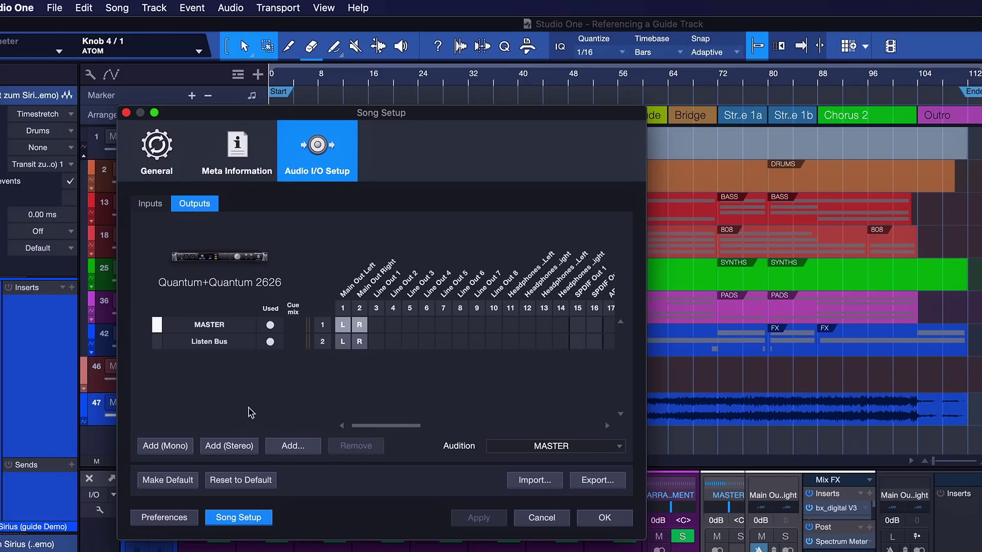
# Add a stereo output on Main Out L/R, name it 'GUIDE TRACK', and apply
pyautogui.click(228, 447)
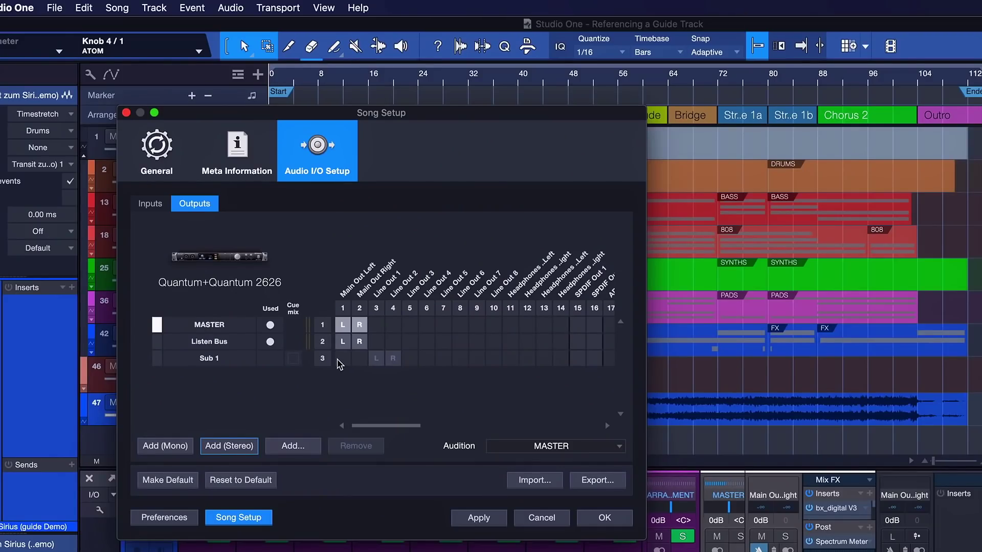
pyautogui.click(338, 360)
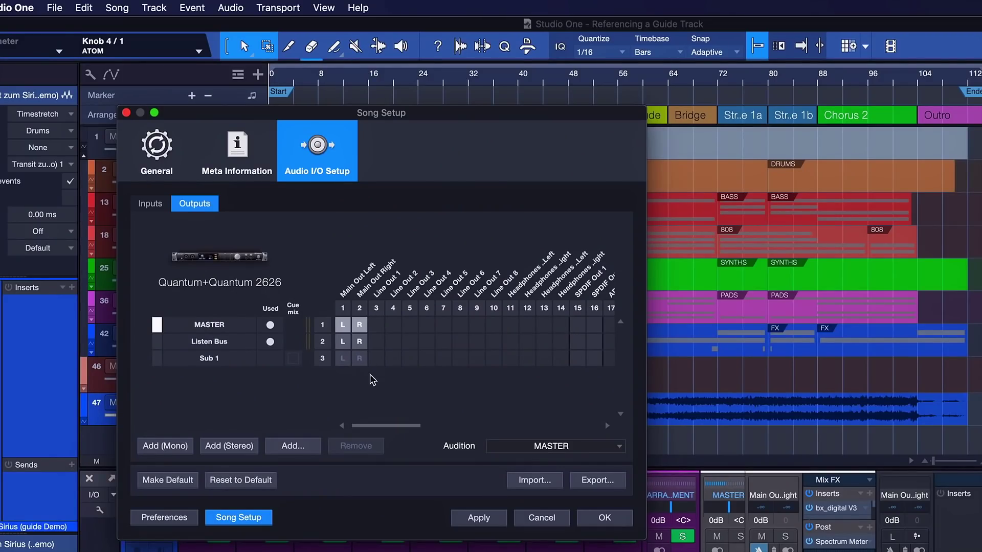
pyautogui.click(238, 359)
pyautogui.click(235, 353)
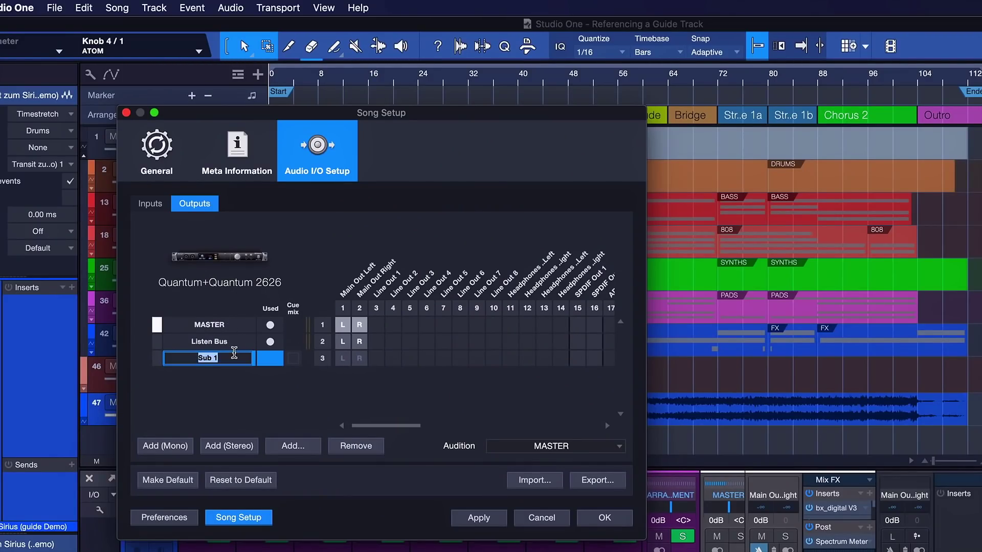
pyautogui.write('GUIDE TRACK')
pyautogui.press('Return')
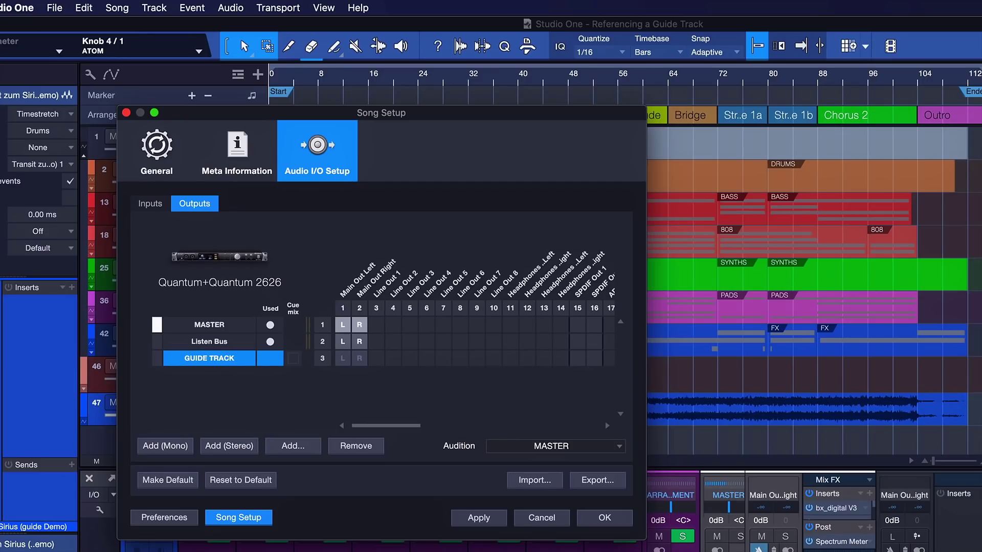
pyautogui.click(477, 518)
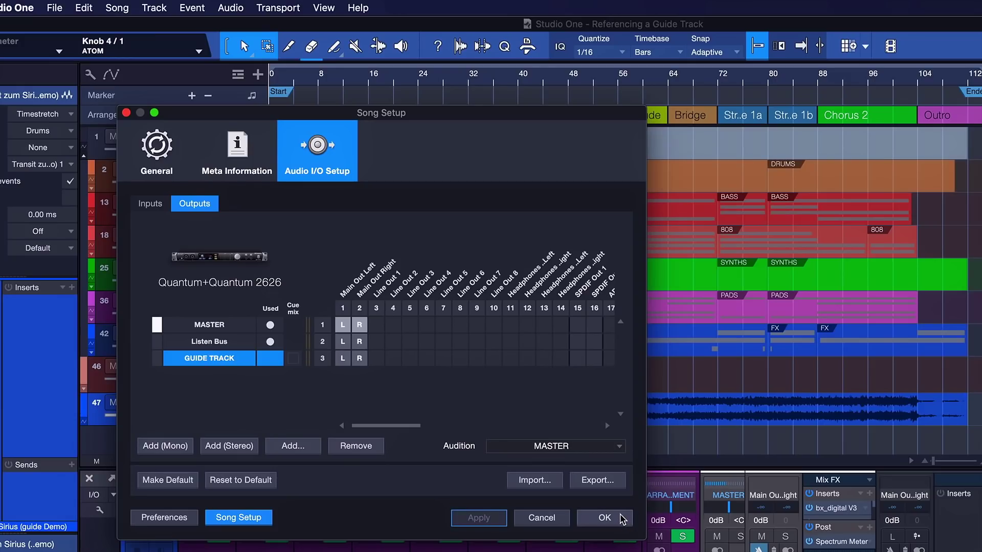
# Close Song Setup and set track 47's output to GUIDE TRACK in the Inspector
pyautogui.click(161, 480)
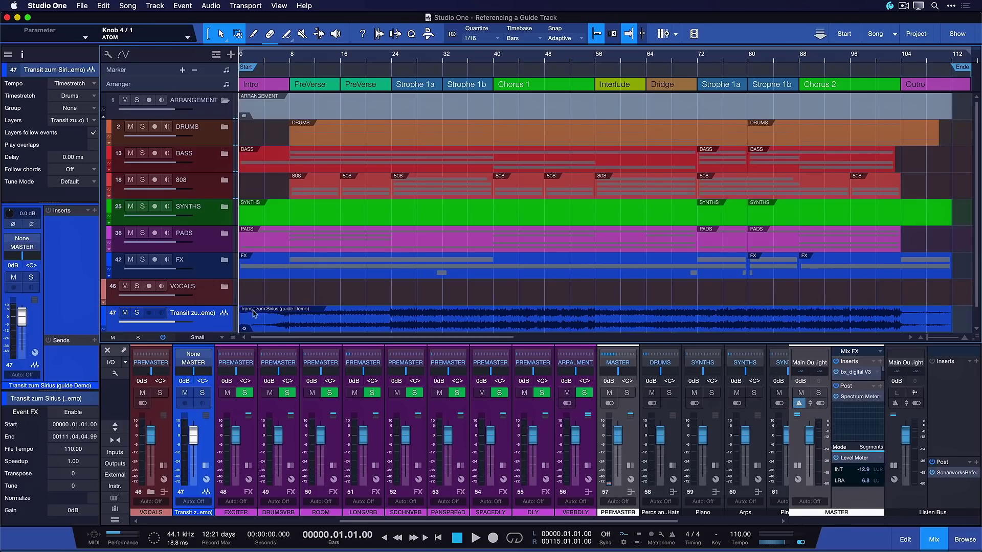
pyautogui.click(22, 55)
pyautogui.click(23, 57)
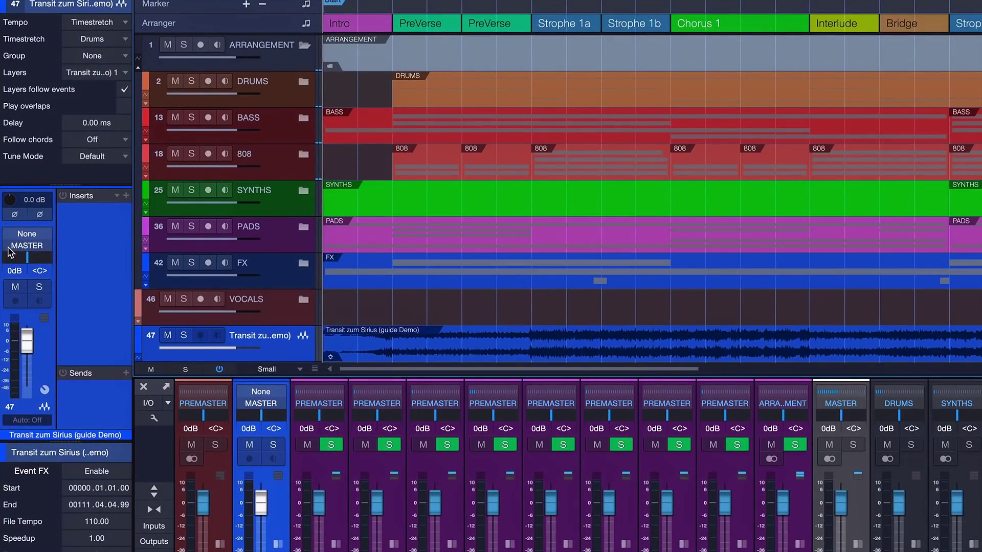
pyautogui.click(18, 251)
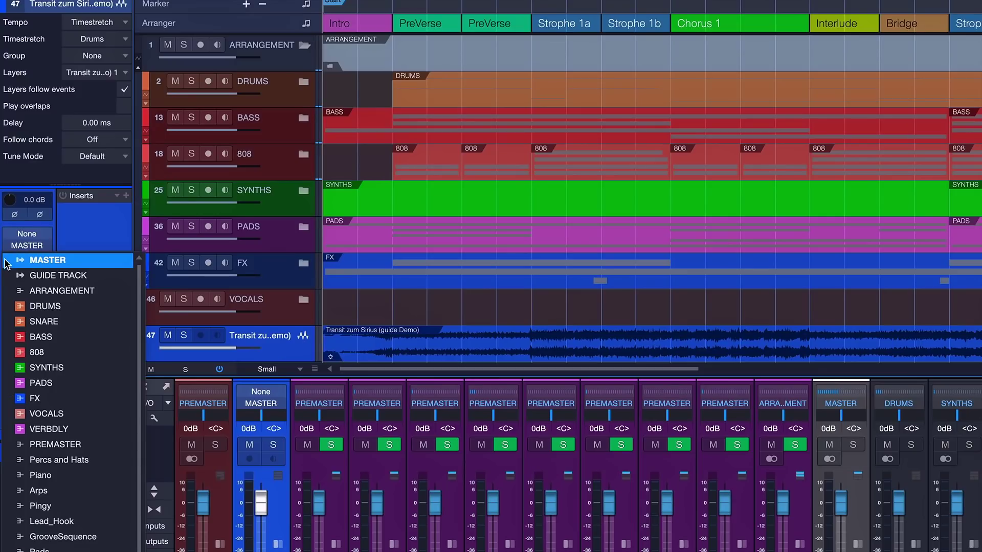
pyautogui.click(26, 275)
# Hide the guide demo track from the arrangement
pyautogui.click(29, 248)
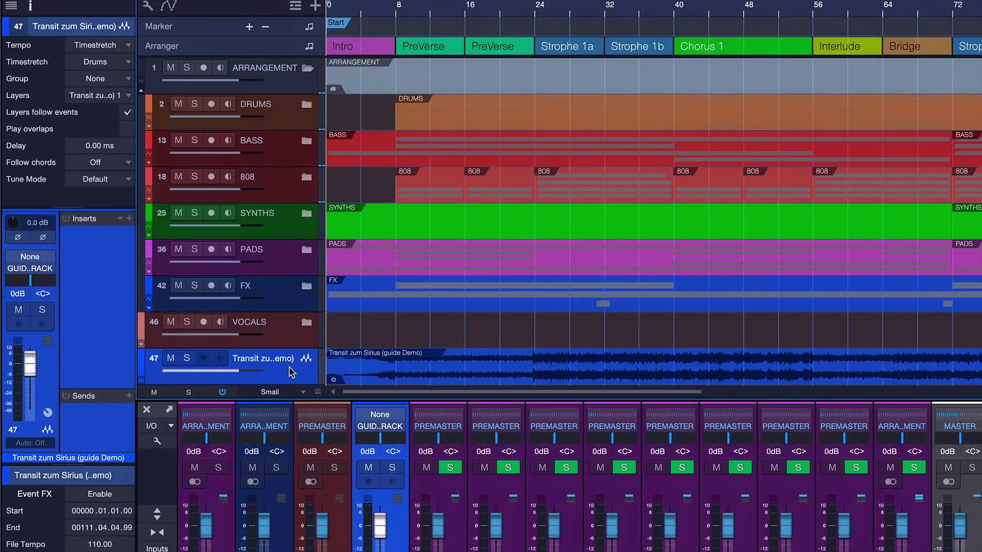
pyautogui.rightClick(290, 371)
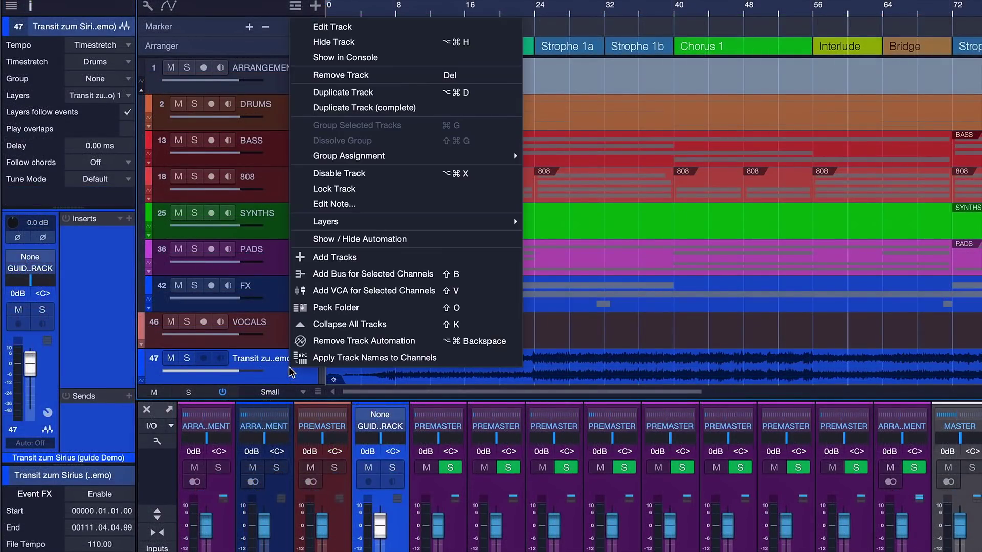
pyautogui.click(348, 43)
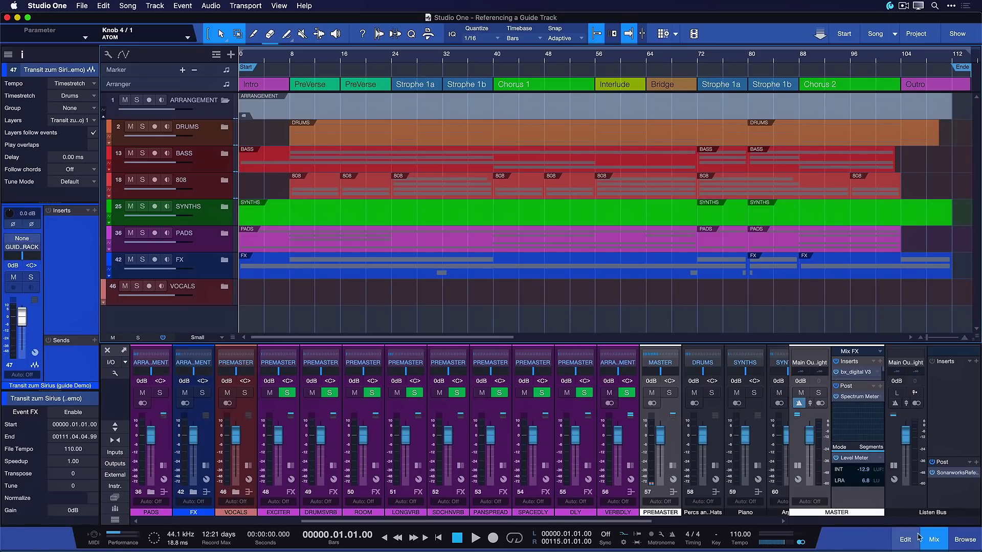
# Mute the GUIDE TRACK output channel in the mixer
pyautogui.click(934, 540)
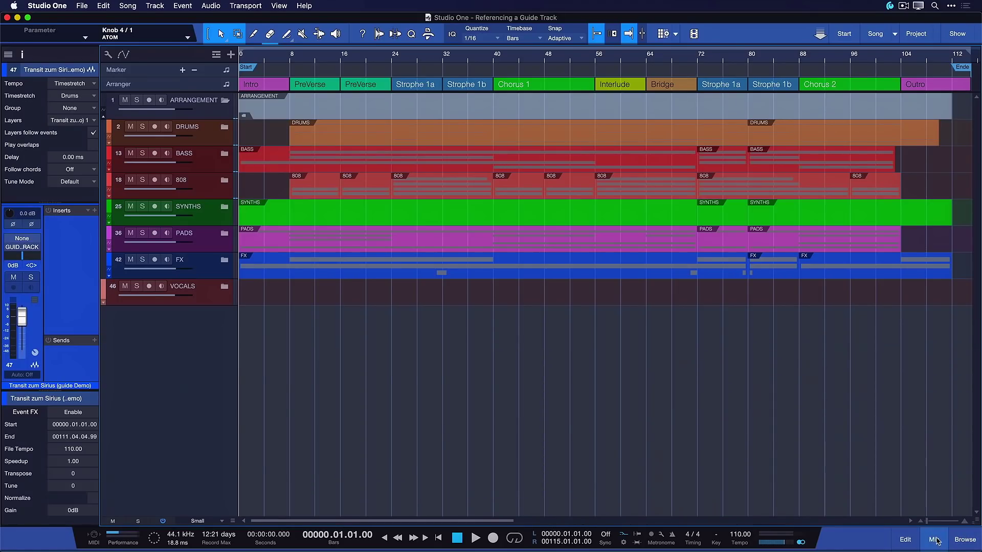
pyautogui.click(935, 539)
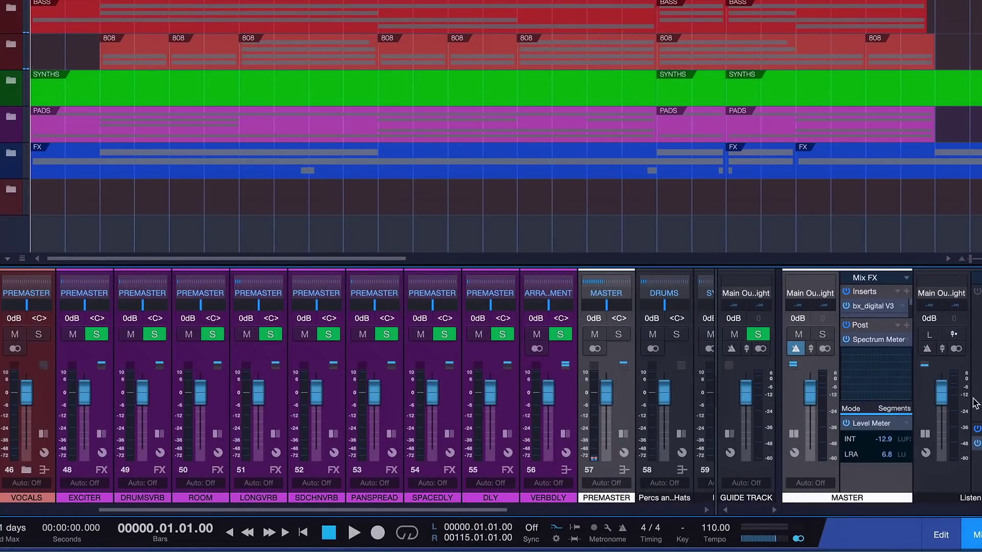
pyautogui.click(734, 335)
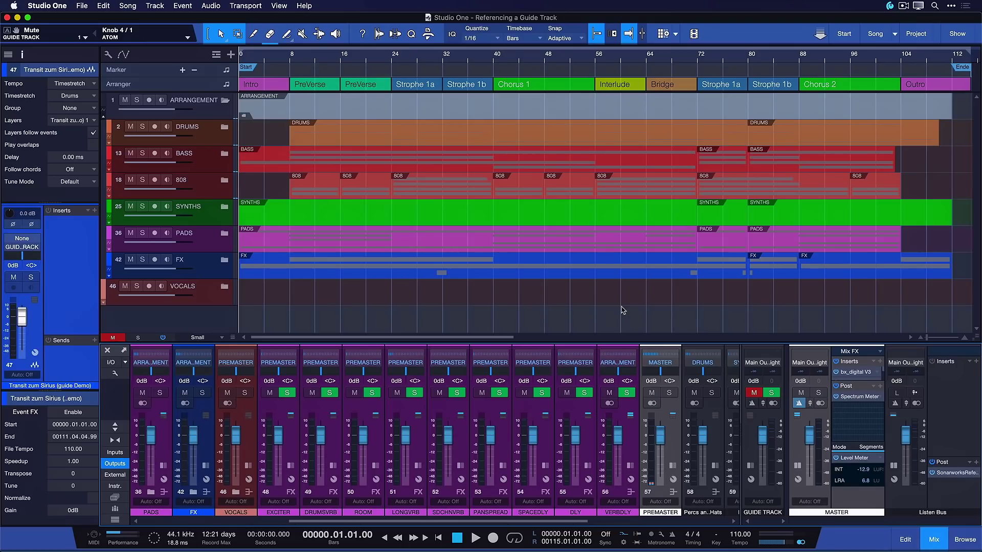
# Toggle GUIDE TRACK solo on and off twice to A/B the demo against the mix
pyautogui.click(772, 395)
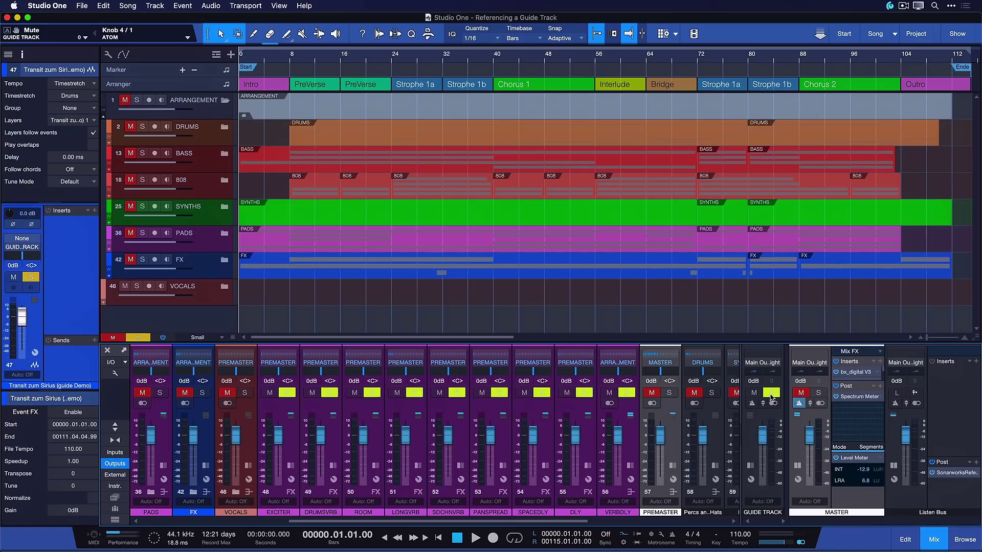
pyautogui.click(772, 395)
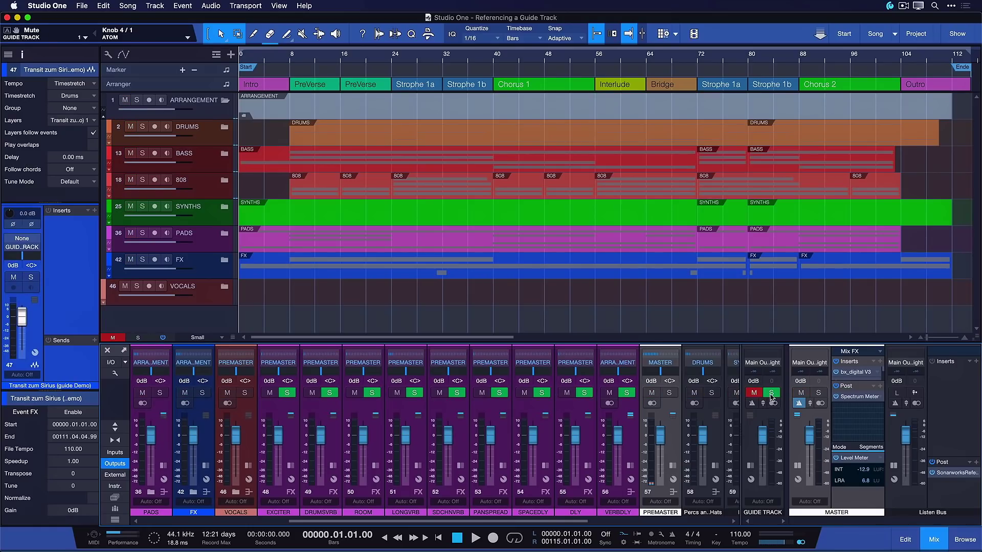
pyautogui.click(772, 395)
pyautogui.click(772, 395)
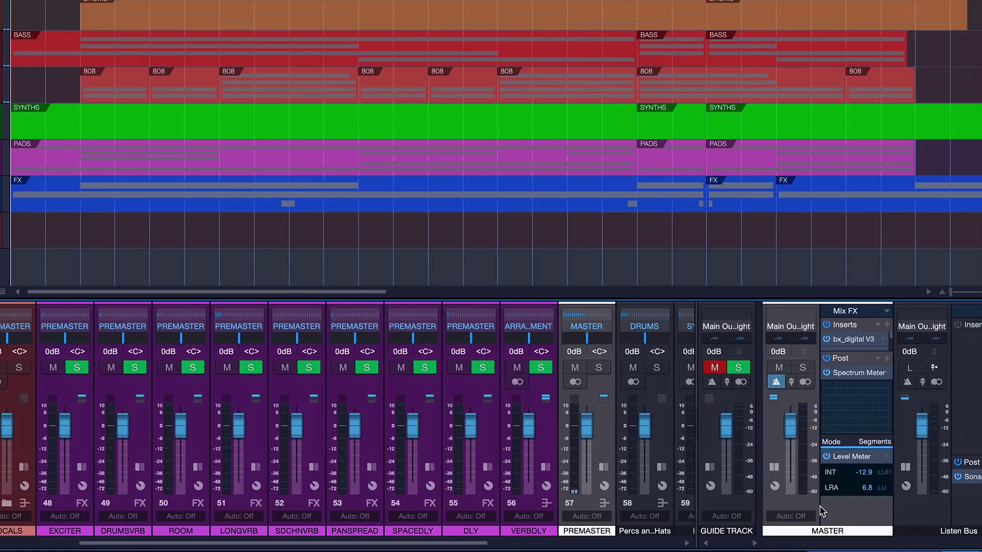
# Open the master bus's Post-insert Level Meter to read the song's loudness
pyautogui.doubleClick(853, 457)
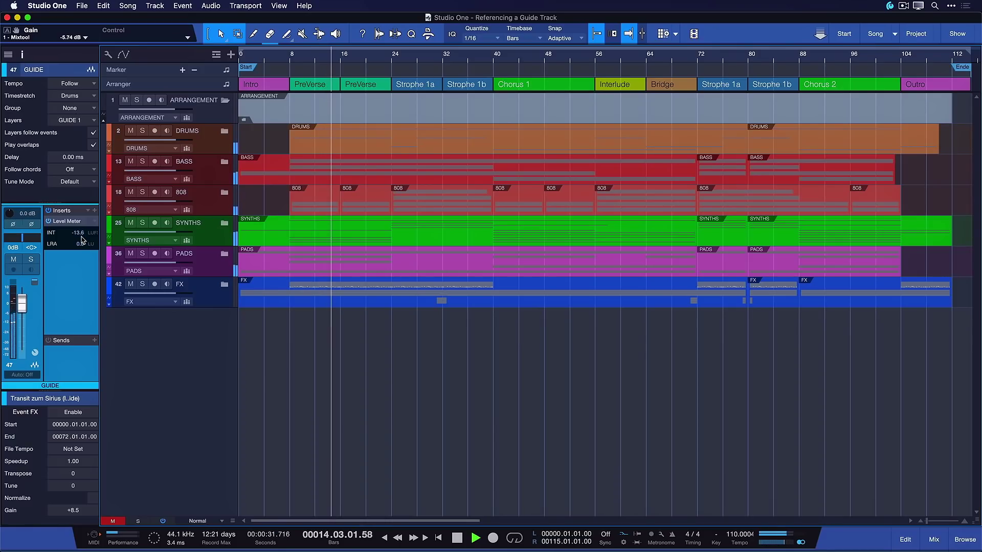
# Reopen the mixer and solo GUIDE(PRINT) to compare loudness, then unsolo it
pyautogui.click(934, 539)
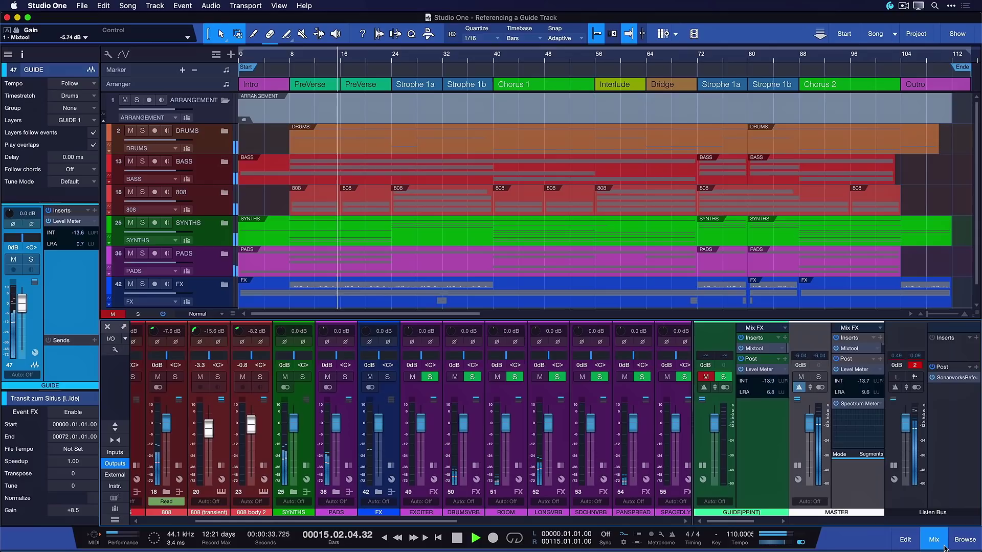
pyautogui.click(722, 377)
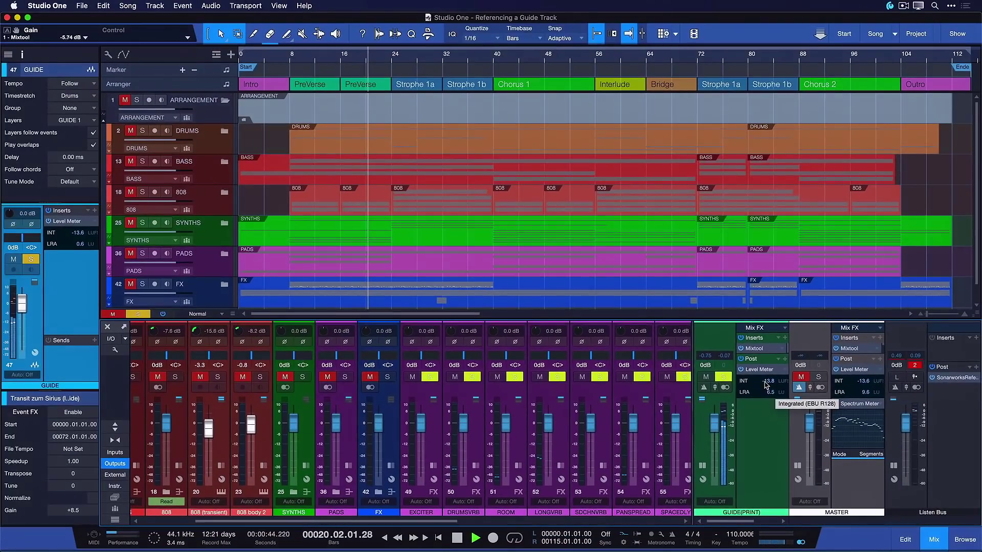
pyautogui.click(713, 384)
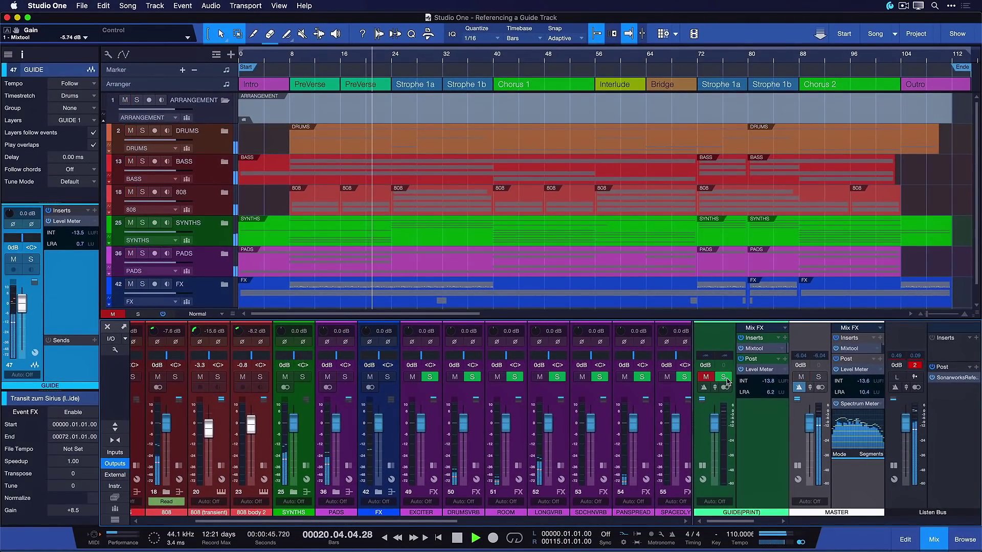